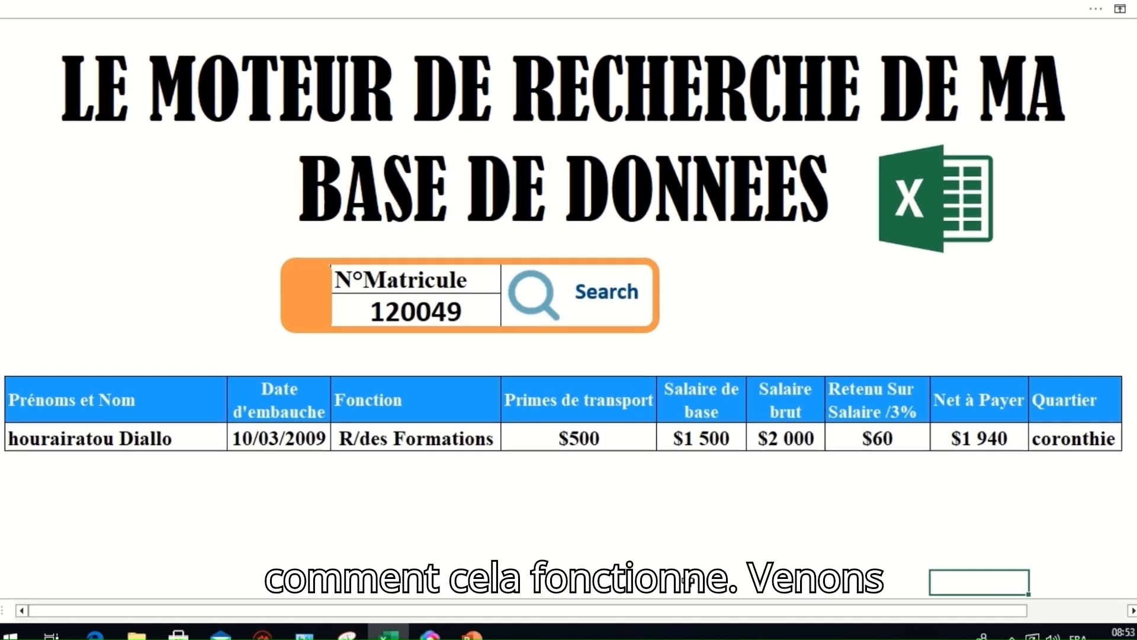
Try the finished search engine by choosing two different employee numbers in succession in the N°Matricule cell.
left_click(470, 318)
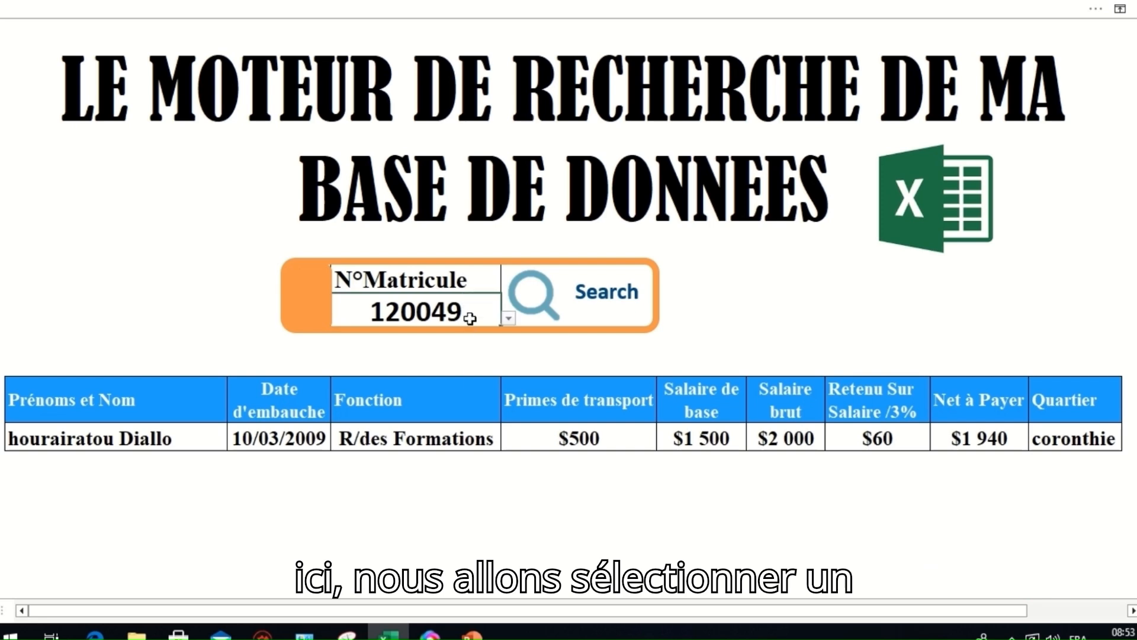
left_click(509, 320)
left_click(428, 385)
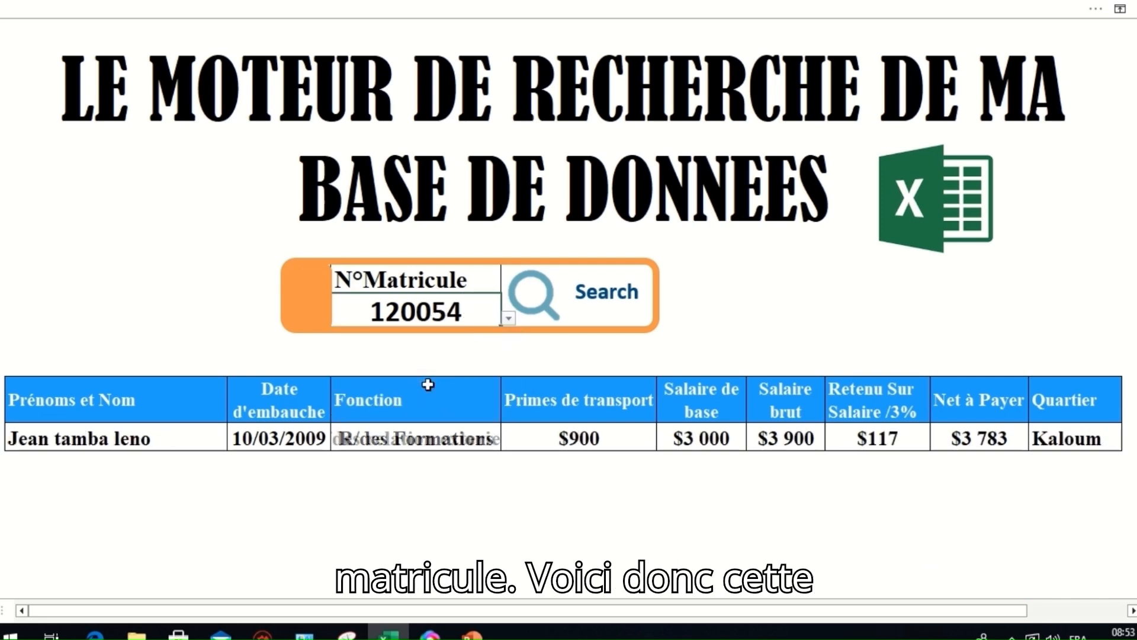
left_click(511, 320)
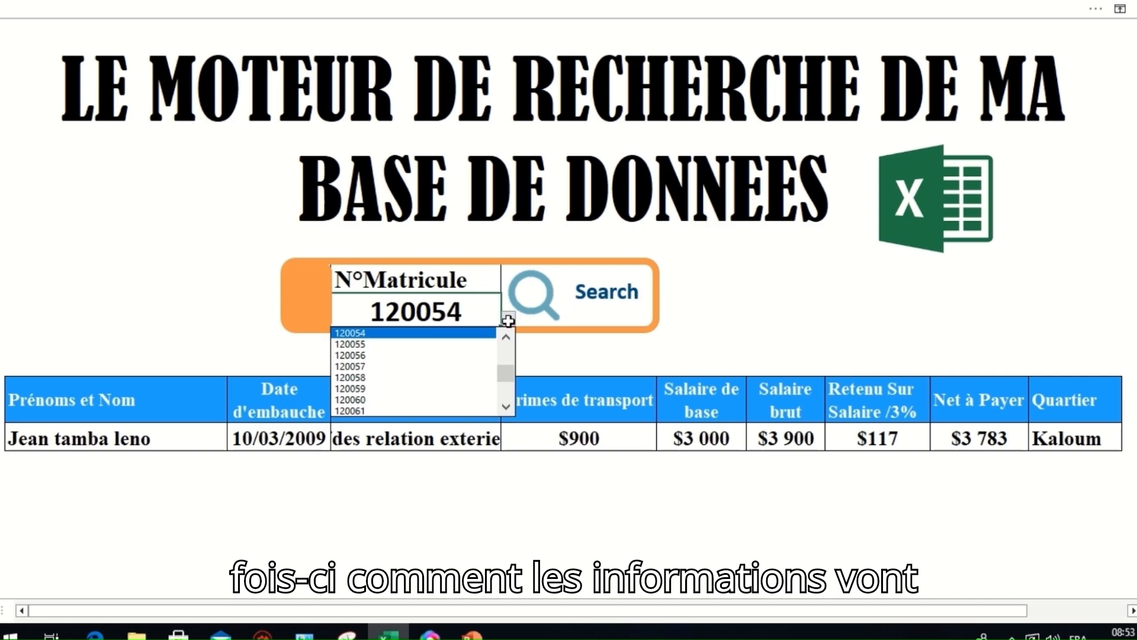
left_click(420, 402)
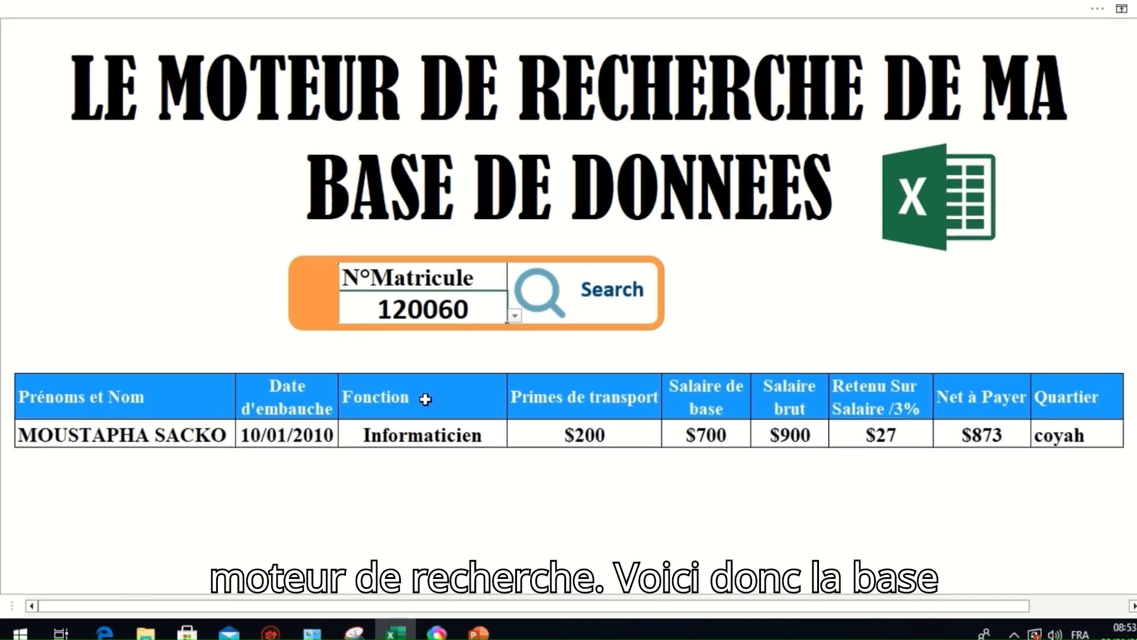
left_click(952, 236)
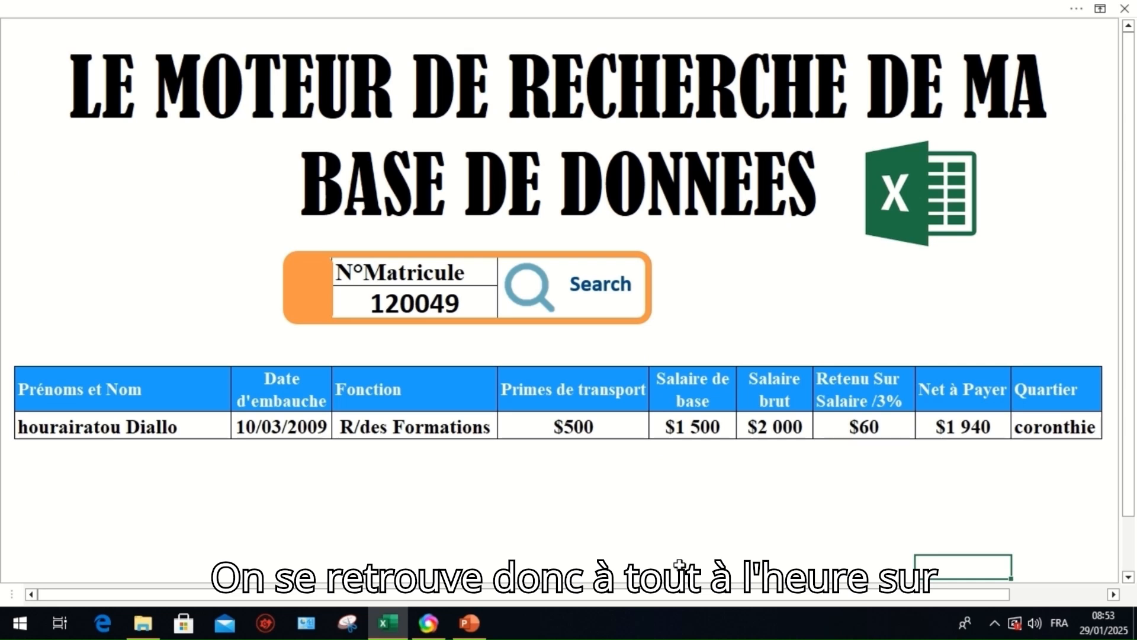
Repeat the lookup test with two other entries of the N°Matricule list to view their employee records.
left_click(467, 310)
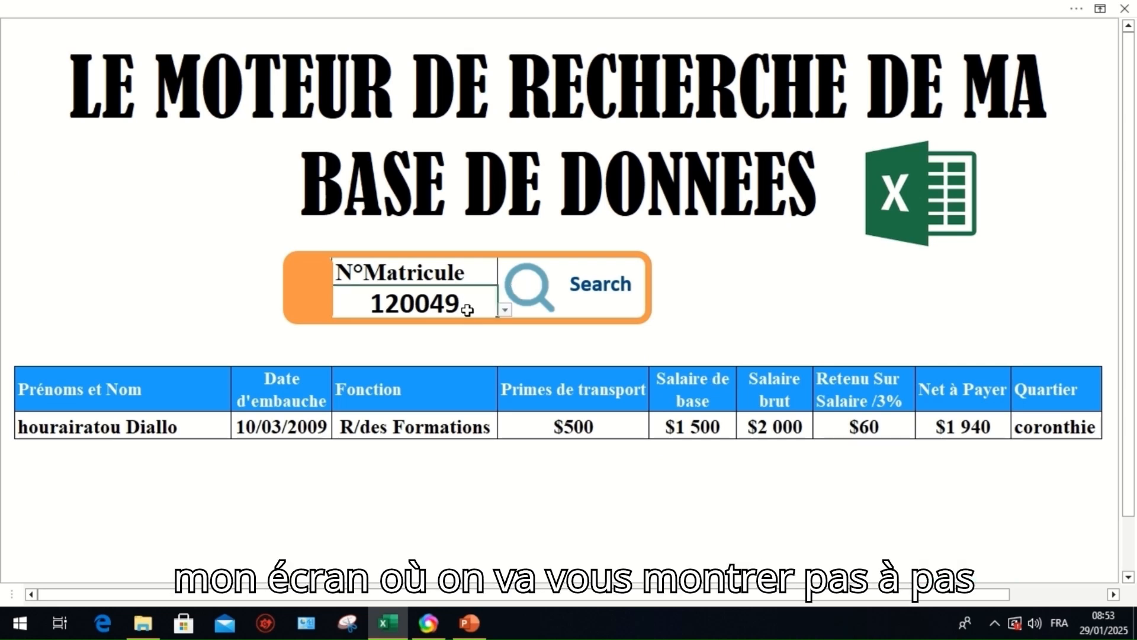
left_click(506, 310)
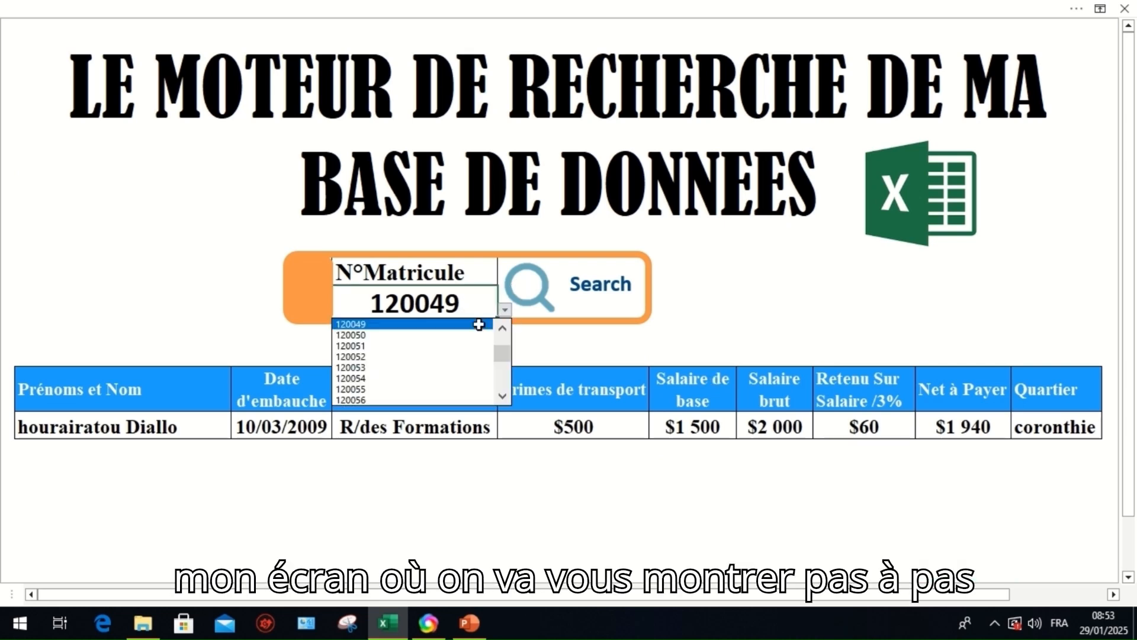
left_click(424, 378)
left_click(505, 310)
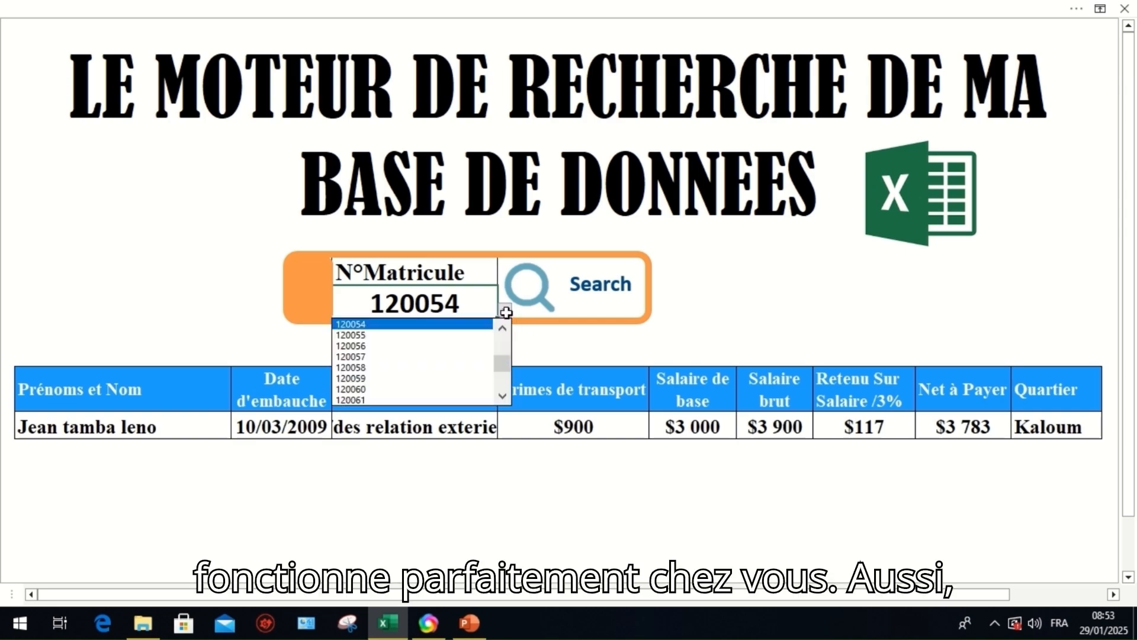
left_click(419, 388)
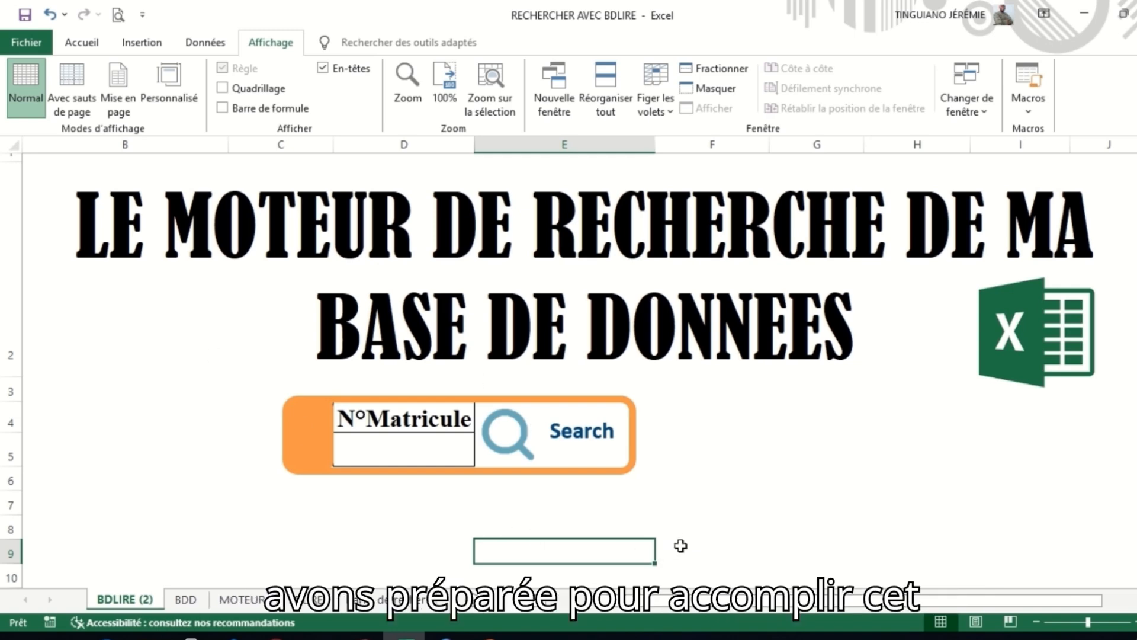
Examine the choices offered by the empty N°Matricule cell D5 without selecting any.
left_click(407, 449)
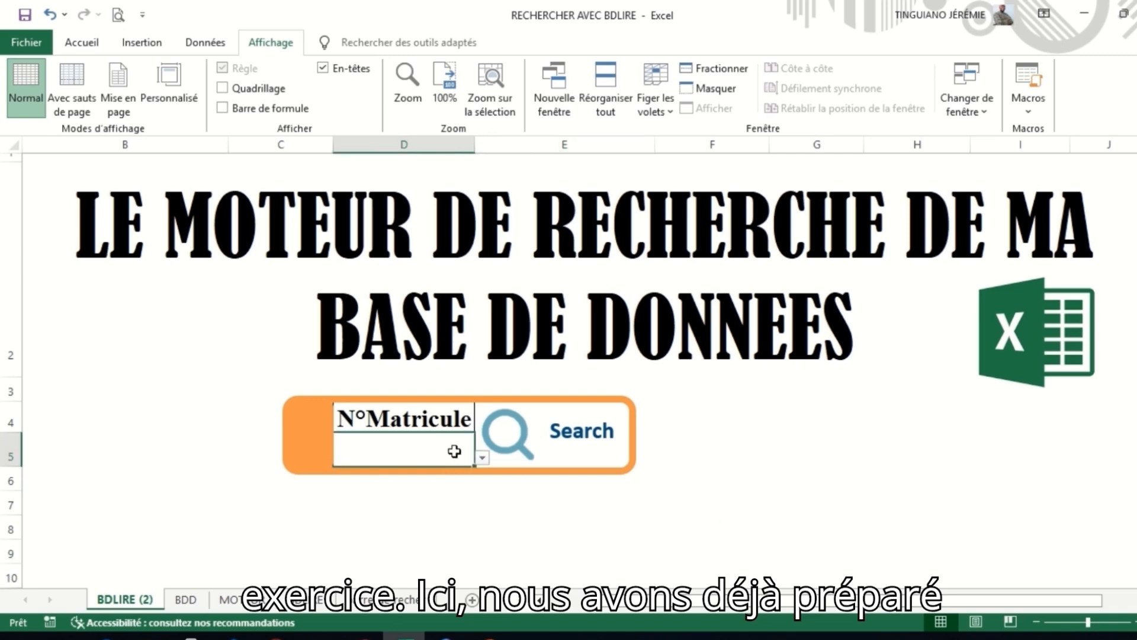
left_click(482, 458)
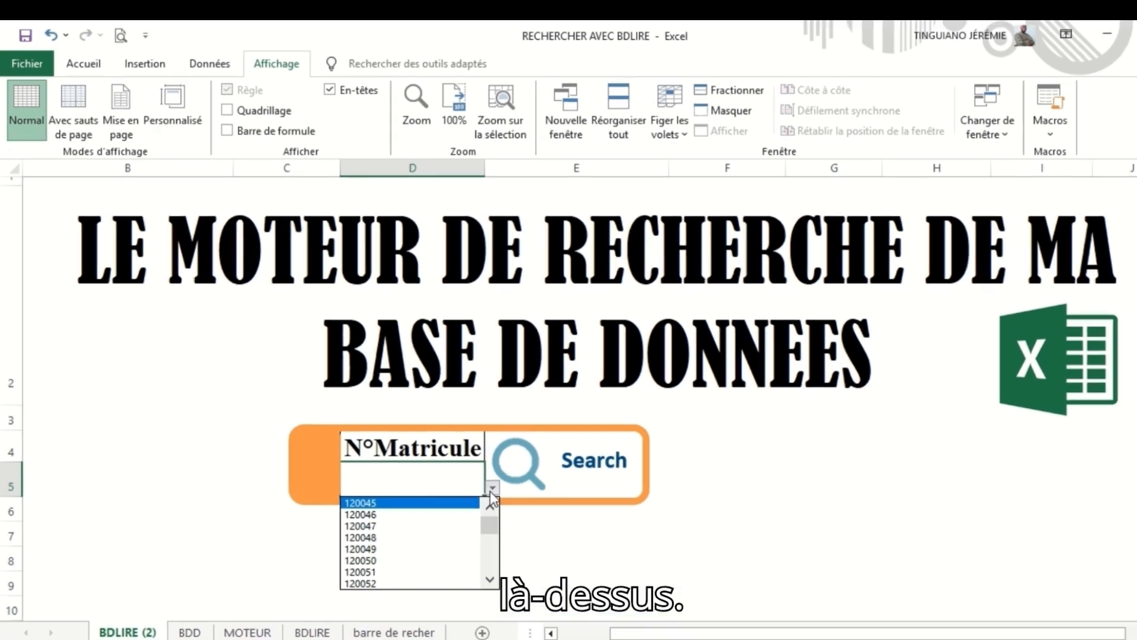
left_click(482, 460)
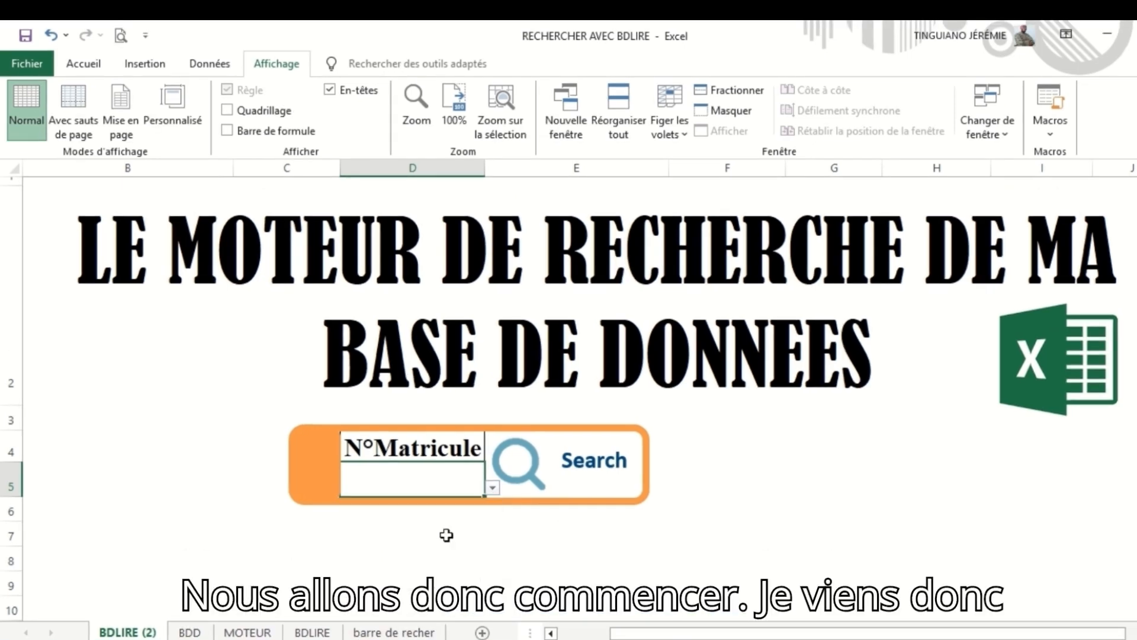
Copy the table's header row from the BDD sheet to row 7 of BDLIRE (2), starting at B7, and widen column C.
left_click(189, 632)
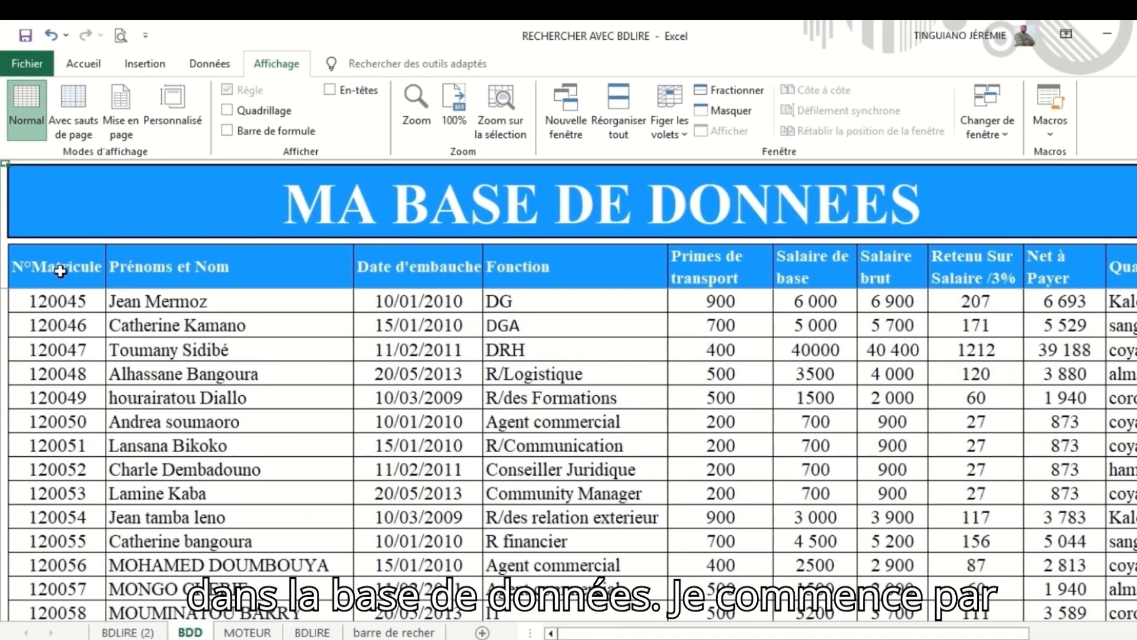
left_click_drag(52, 270, 1068, 284)
right_click(804, 261)
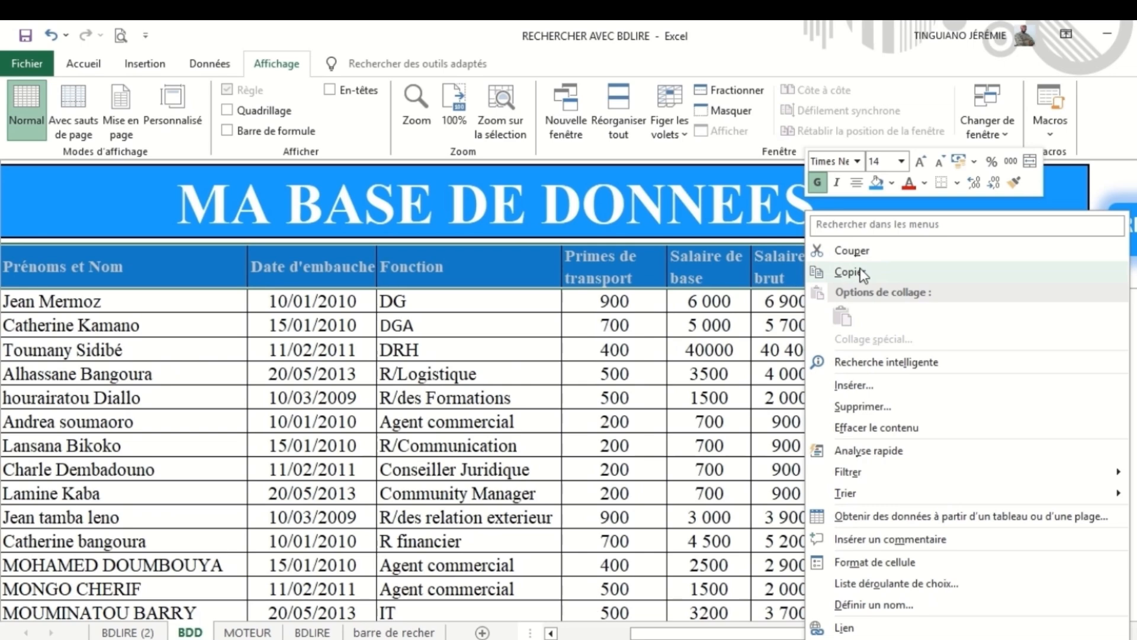
left_click(841, 244)
left_click(127, 632)
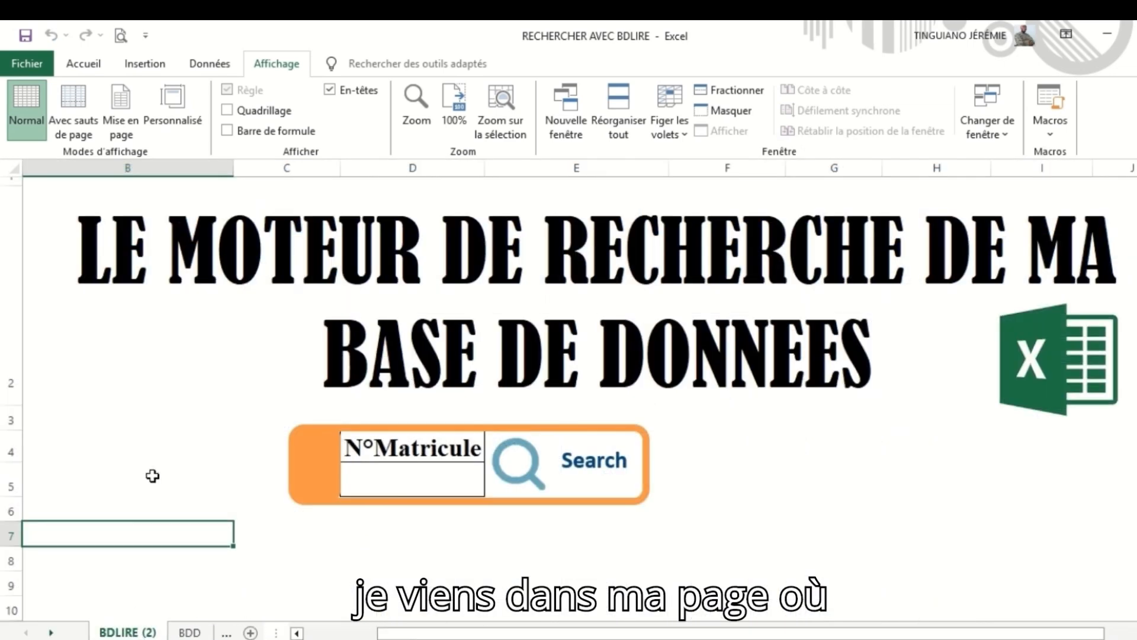
right_click(94, 534)
left_click(97, 190)
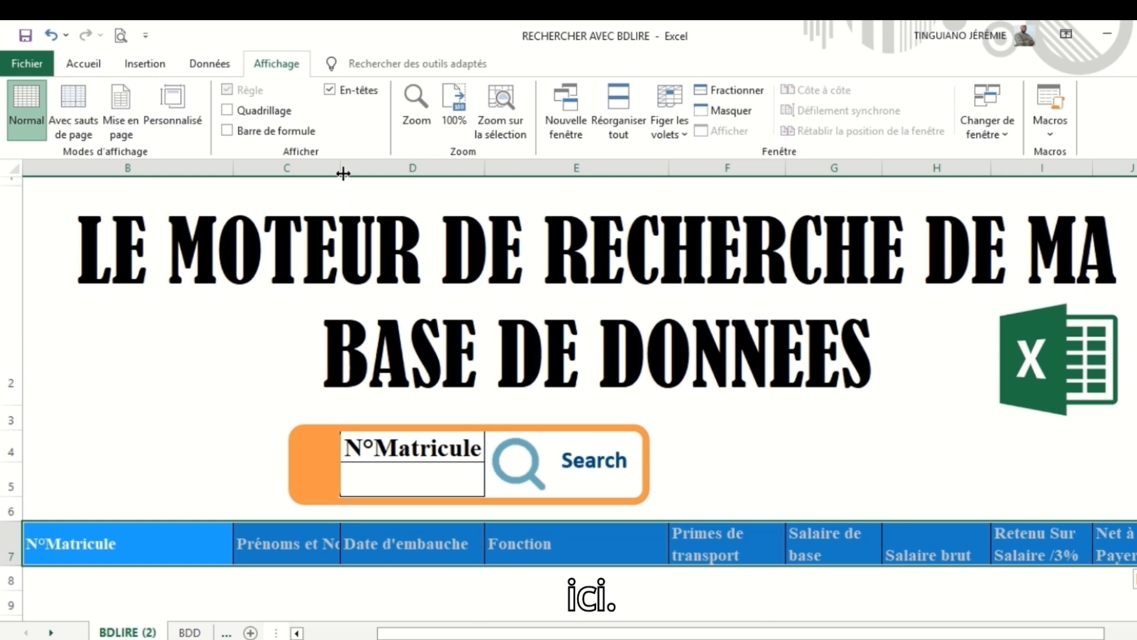
left_click_drag(343, 173, 387, 163)
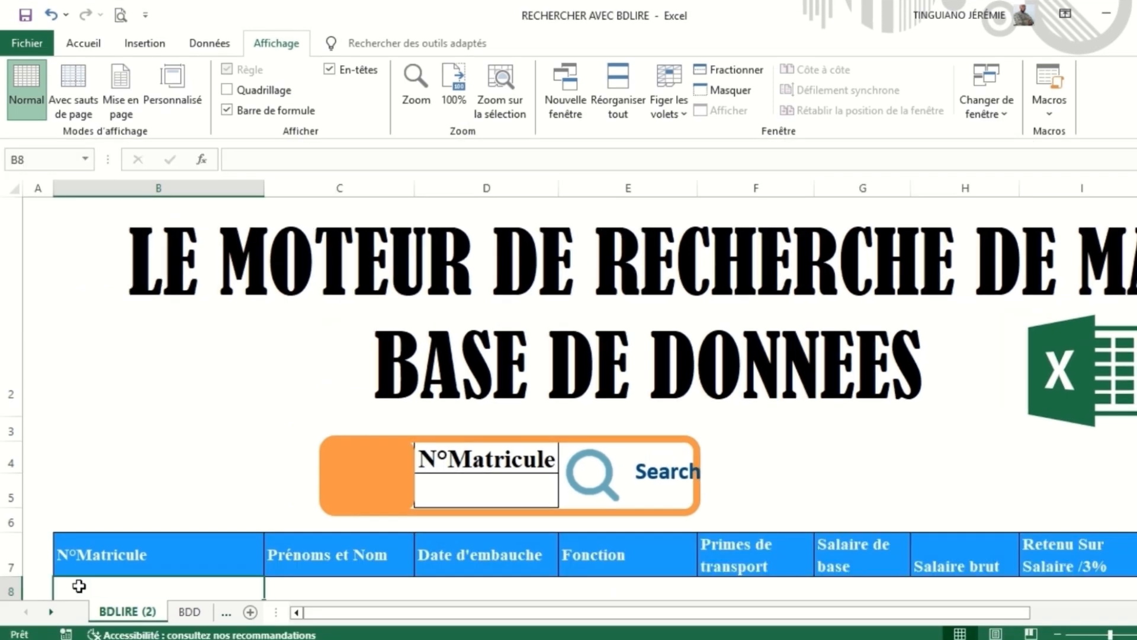
Start a BDLIRE formula for the range B8:K8 under the pasted headers.
left_click_drag(79, 586, 1048, 579)
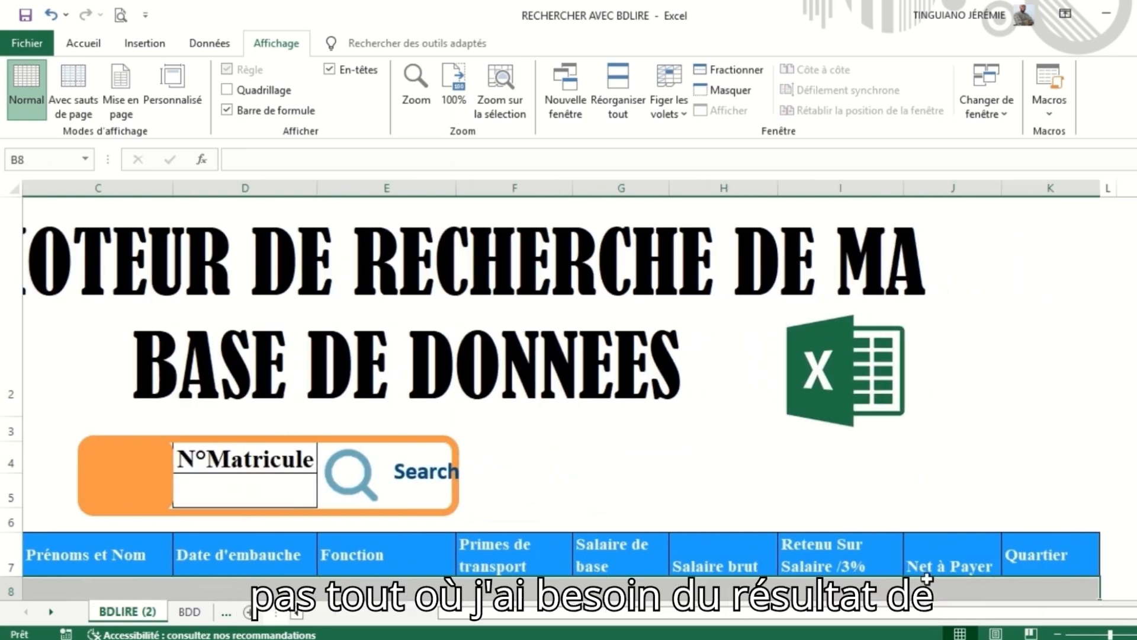
type(")")
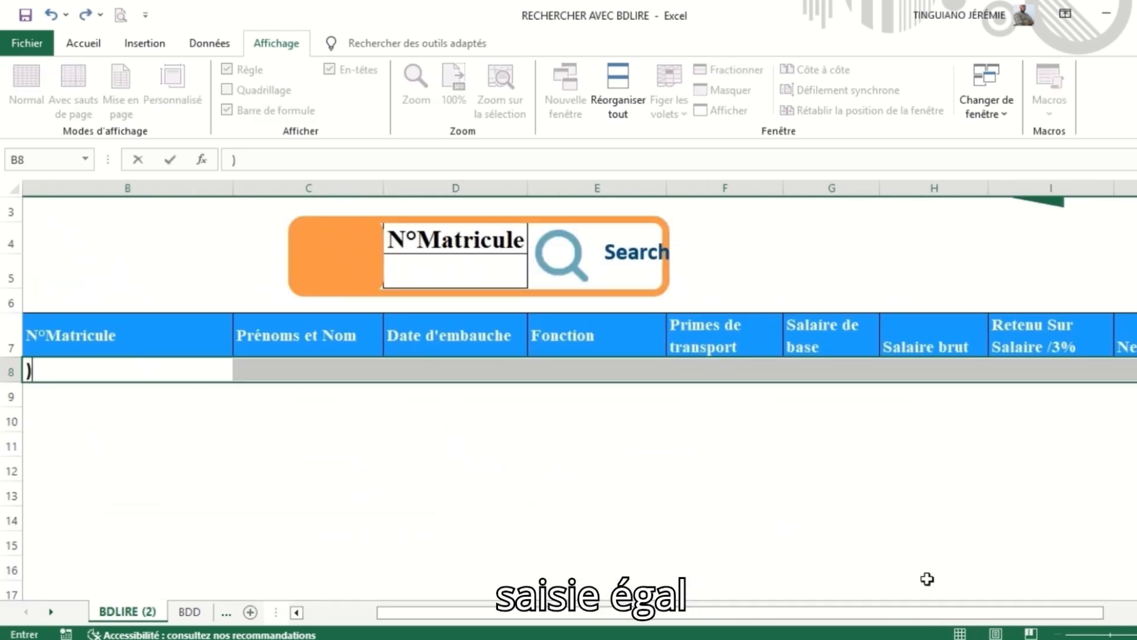
key("BackSpace")
type("=")
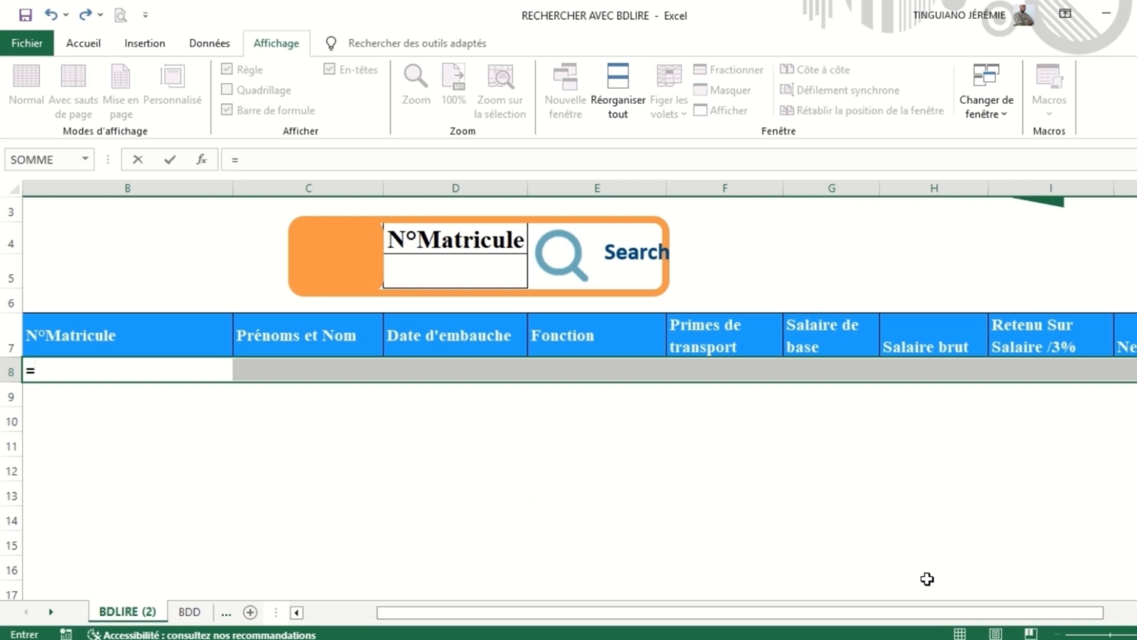
type("bdl")
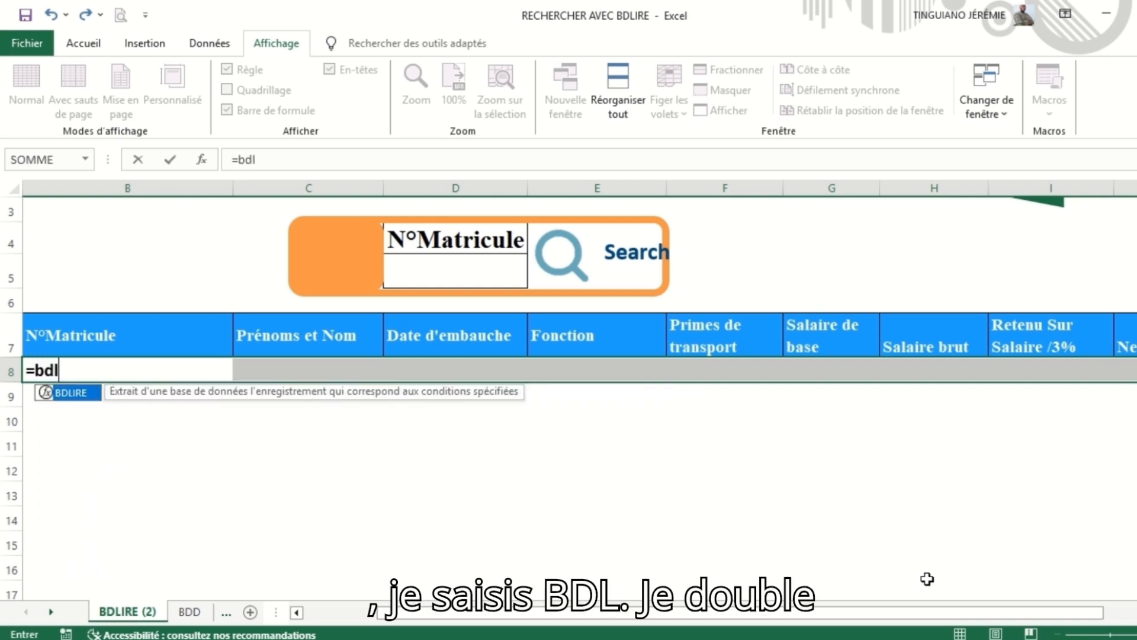
double_click(71, 393)
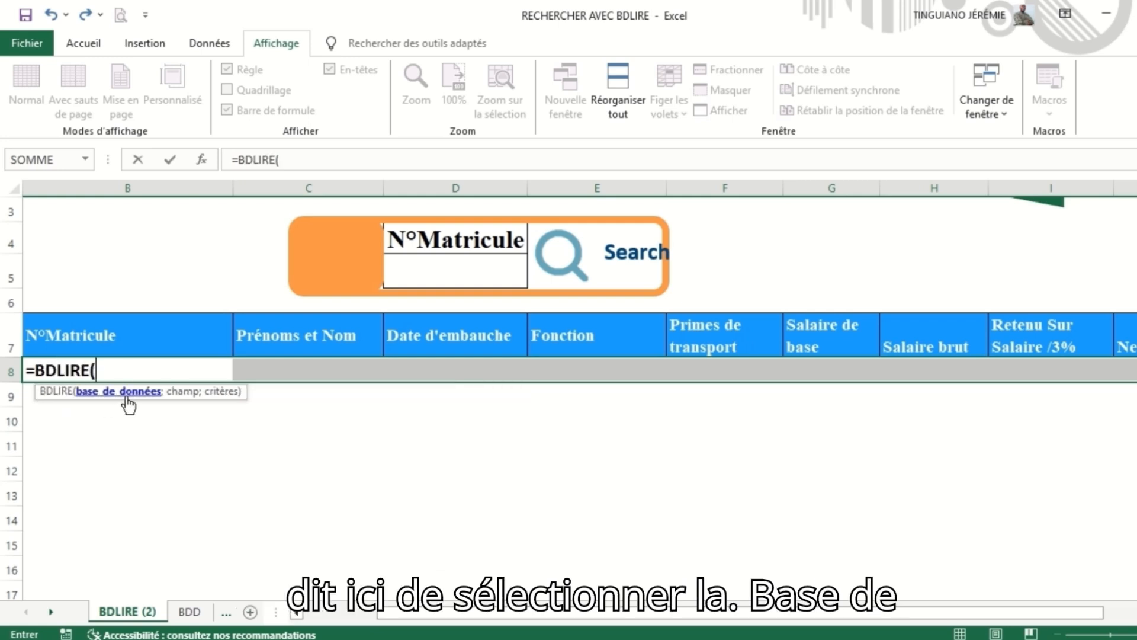
Give the formula the absolute range BDD!$B$4:$K$28 as its database and BDD!C4 as its field.
left_click(189, 616)
left_click_drag(818, 617, 564, 619)
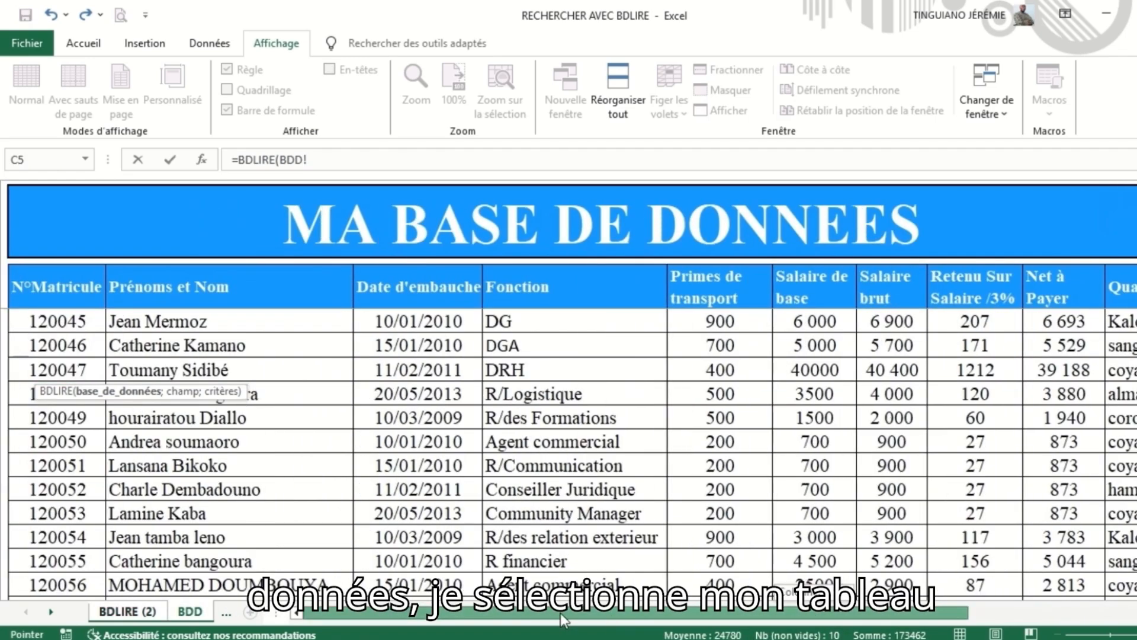
left_click_drag(48, 282, 815, 549)
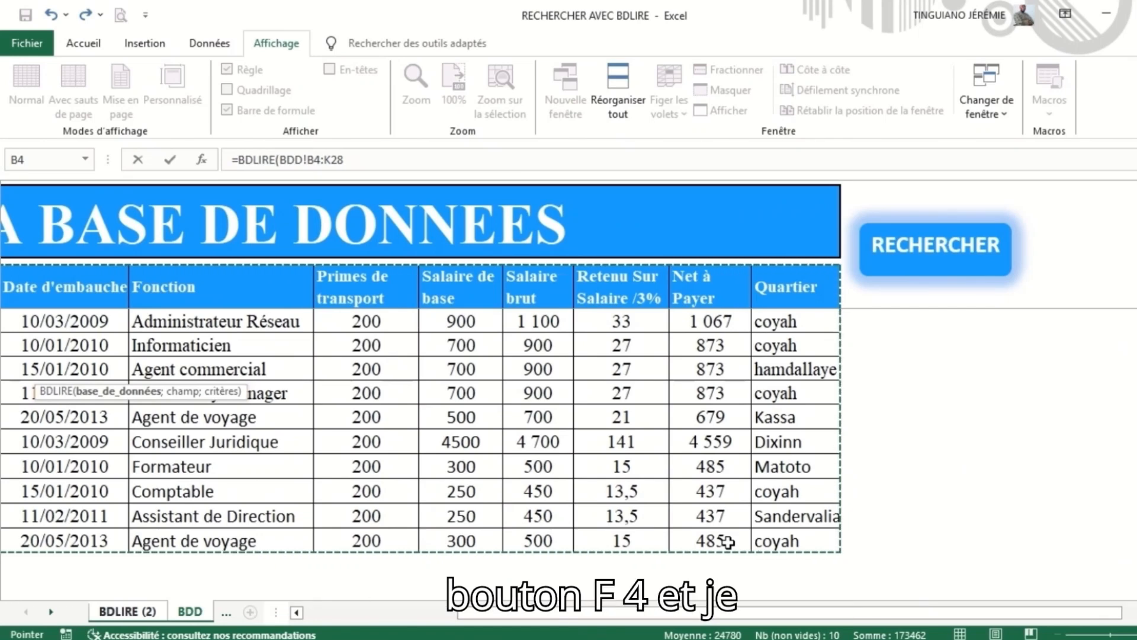
key("F4")
left_click(379, 165)
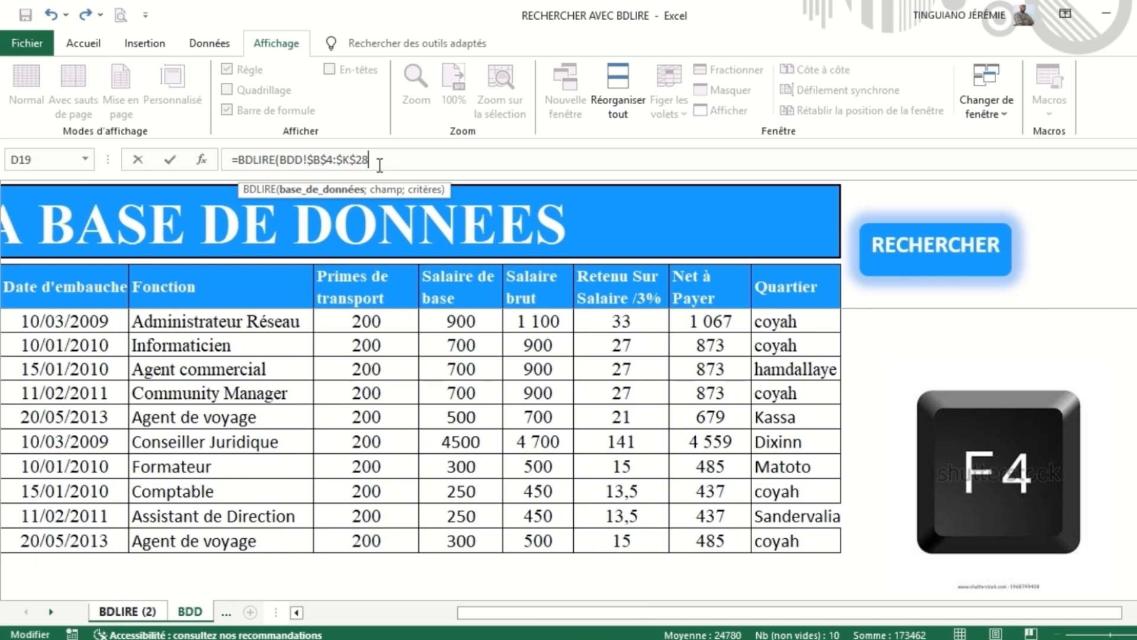
type(";")
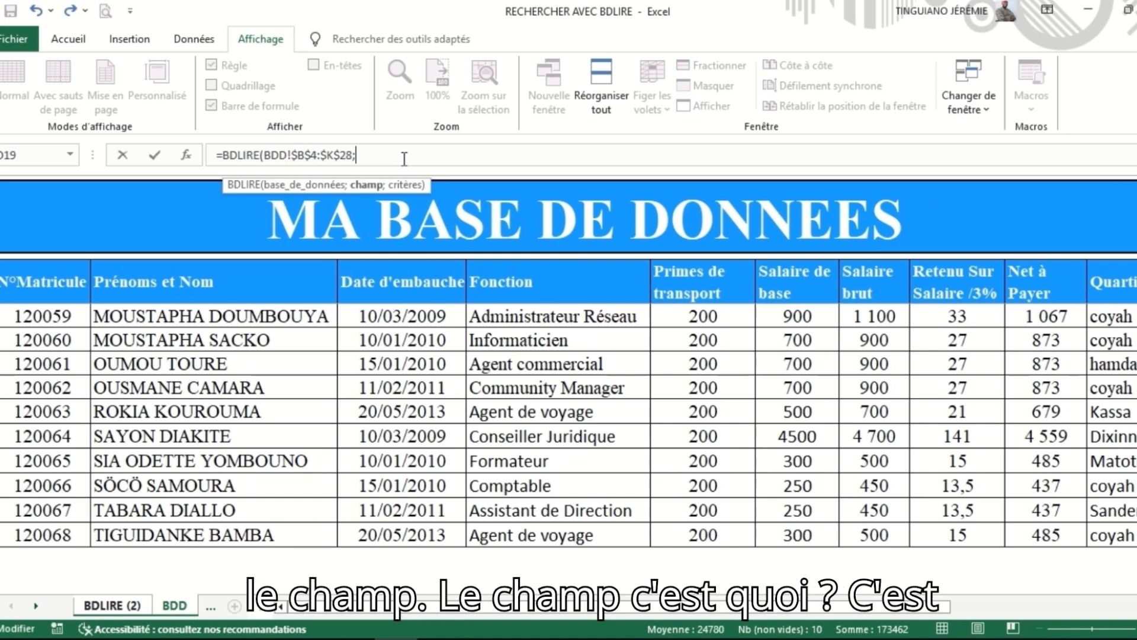
left_click(192, 285)
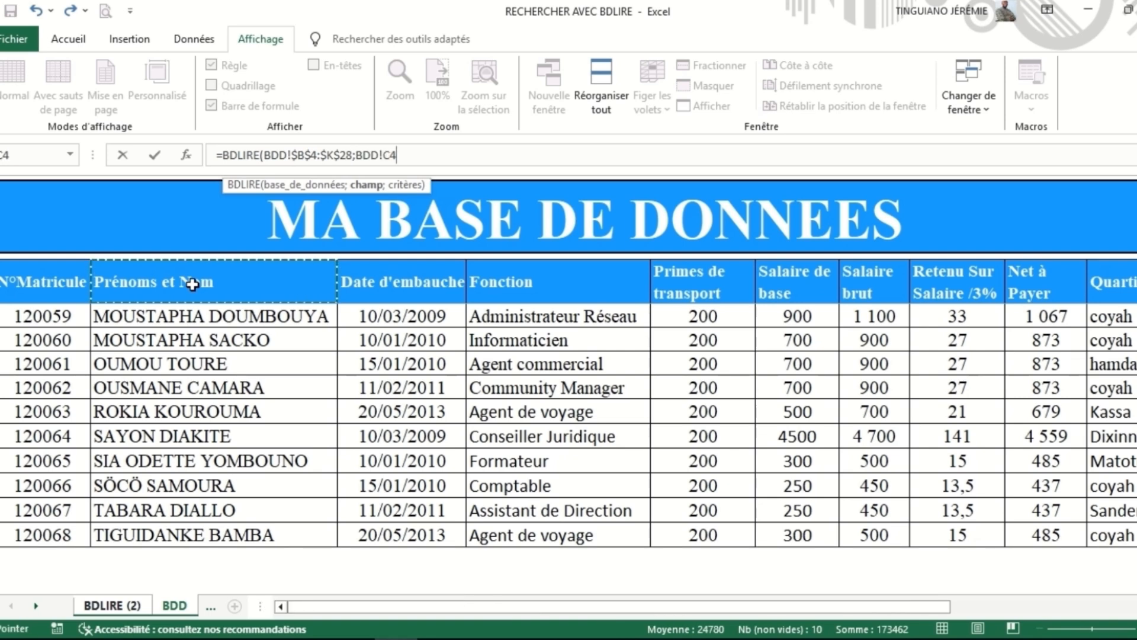
type(";")
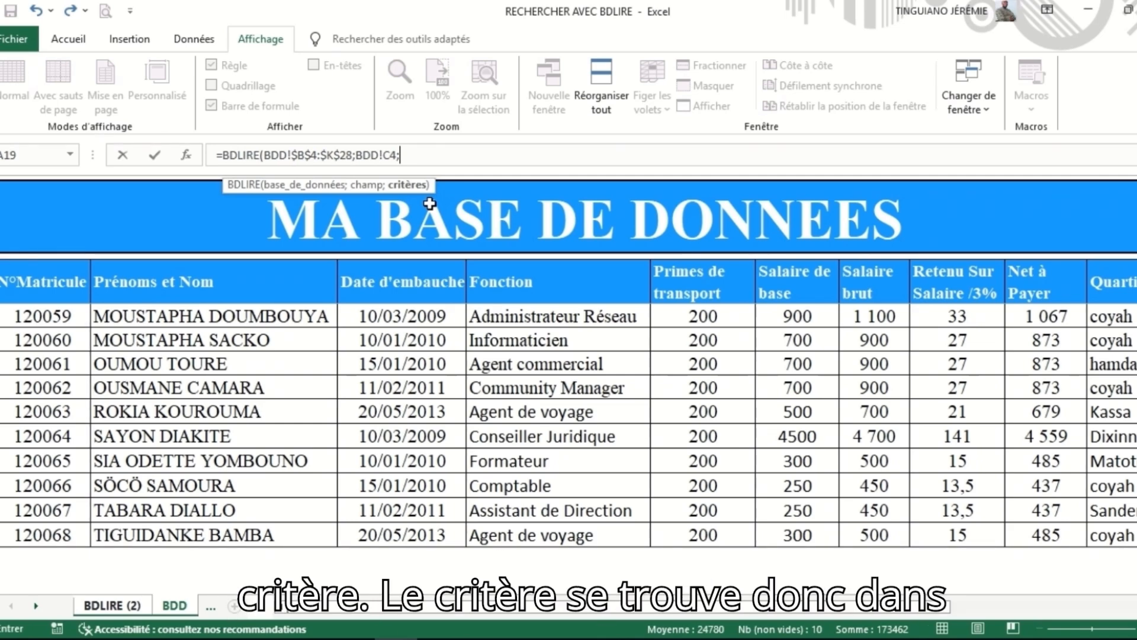
Use the absolute range $D$4:$D$5 of BDLIRE (2) as the criteria and enter the formula in all selected cells.
left_click(126, 608)
scroll(447, 536, "up", 5)
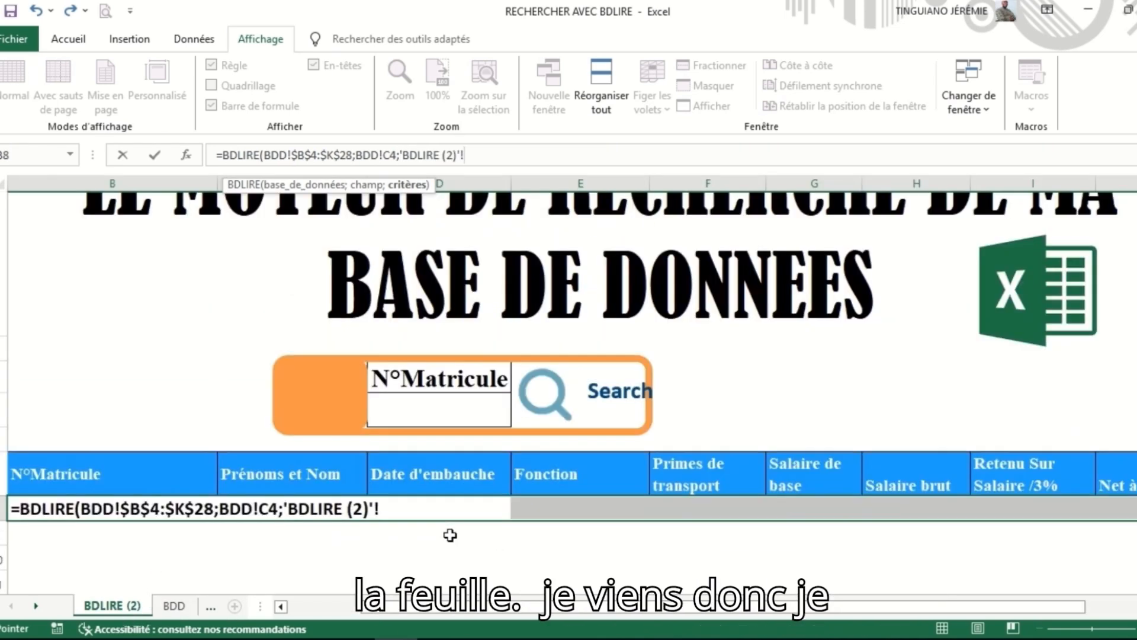
left_click_drag(448, 463, 445, 482)
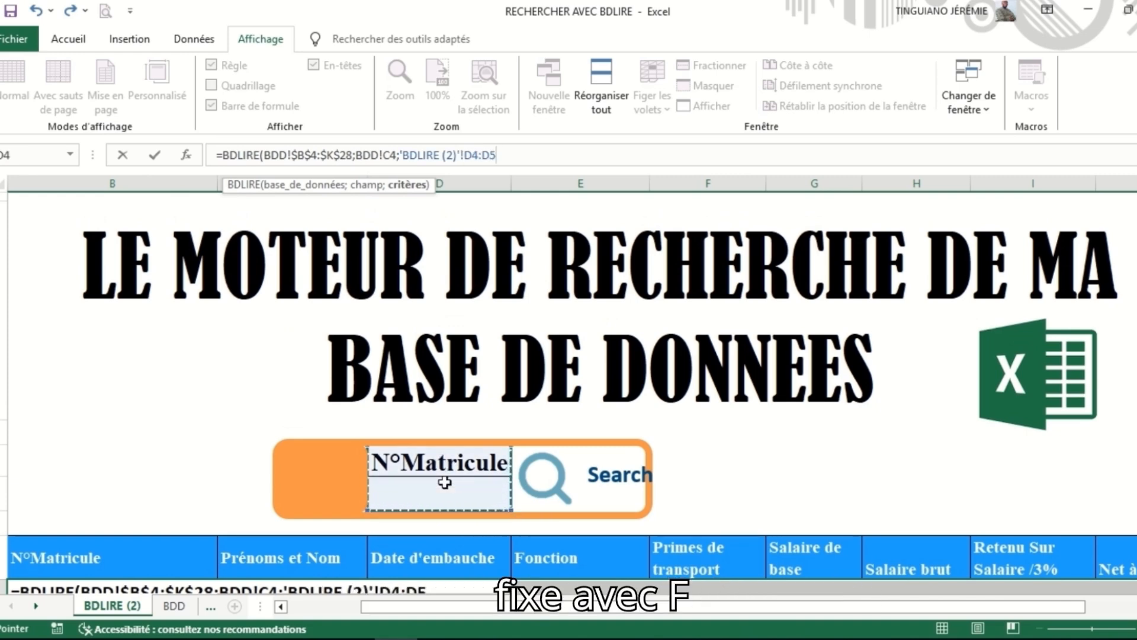
key("F4")
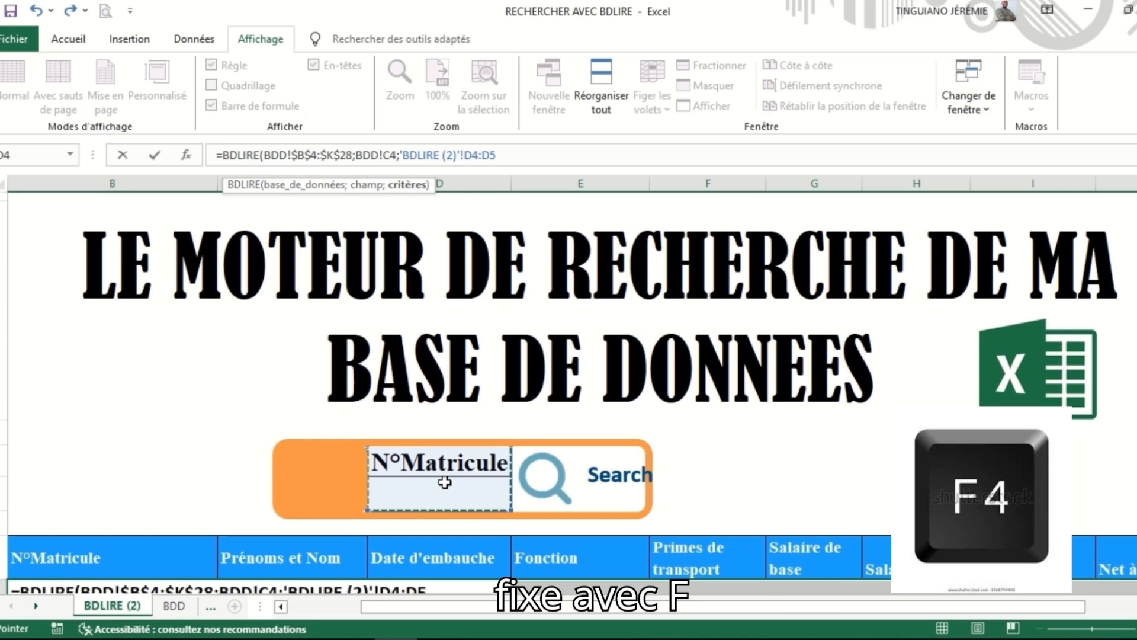
scroll(445, 482, "down", 3)
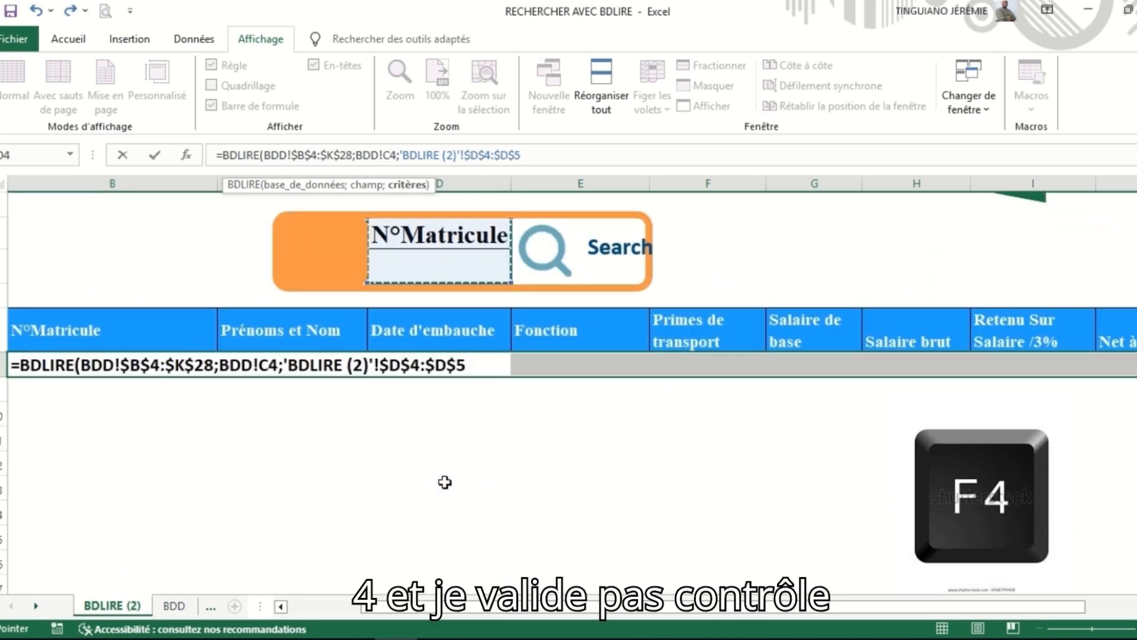
key("ctrl+Return")
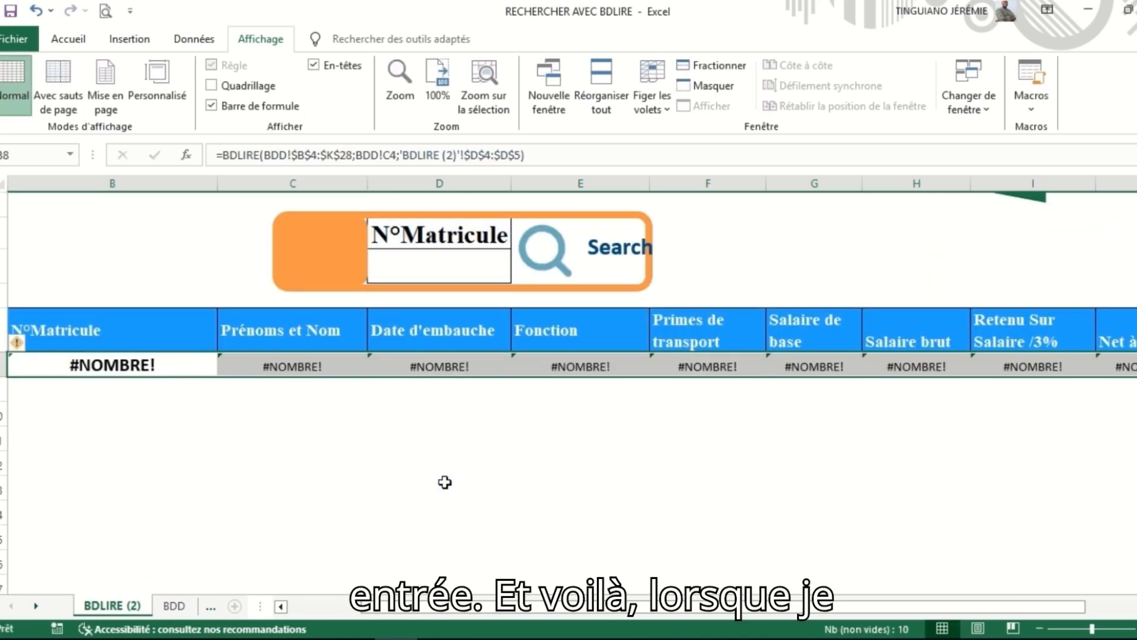
Choose the fourth employee number in the N°Matricule list to test the new formulas.
left_click(466, 261)
left_click(519, 275)
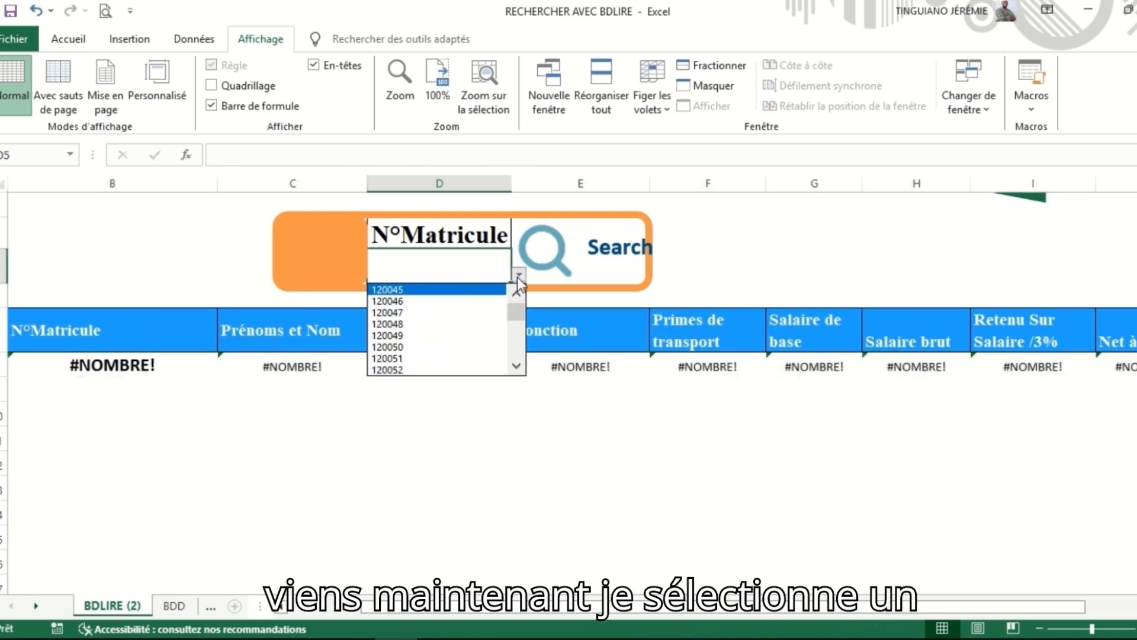
left_click(446, 321)
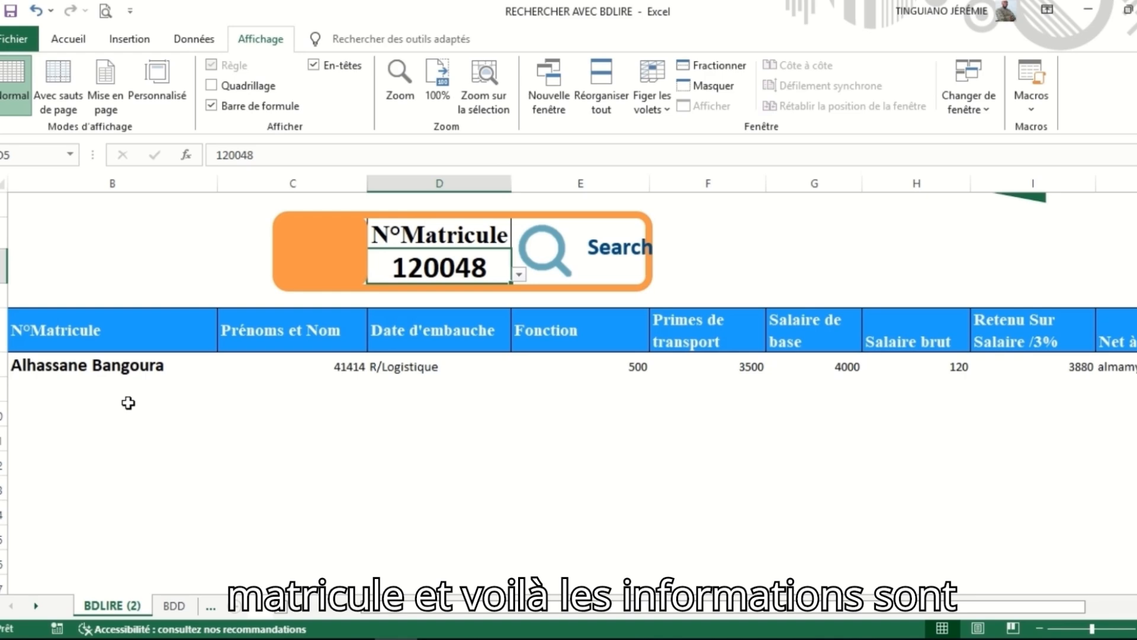
Apply all borders to the result row B8:K8 and increase its font size to 18.
left_click_drag(34, 365, 1026, 368)
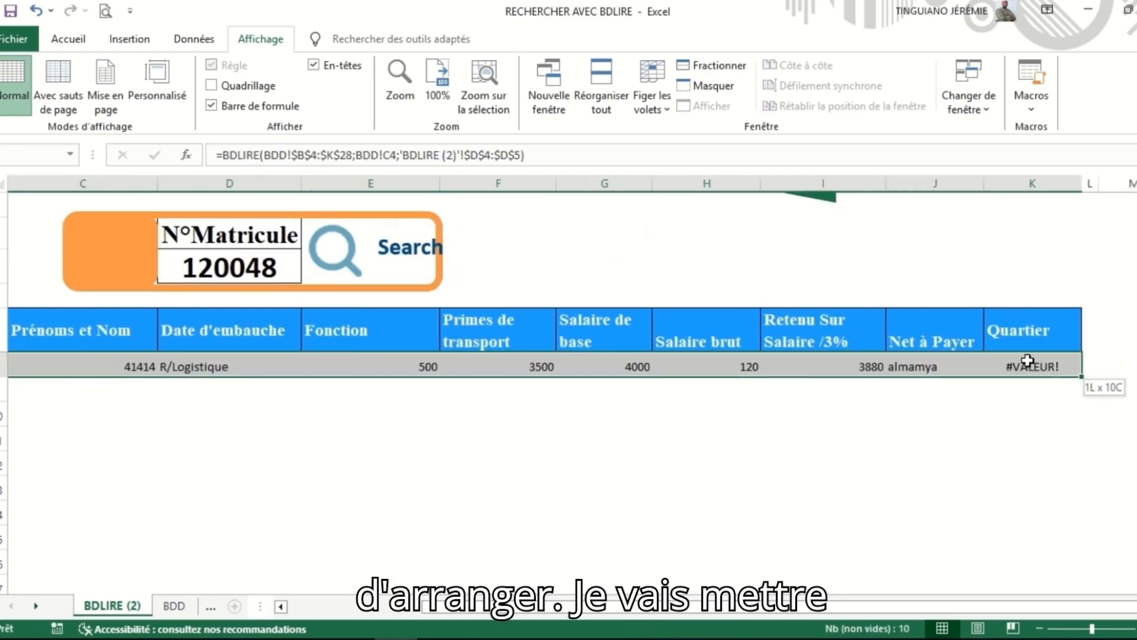
left_click(67, 38)
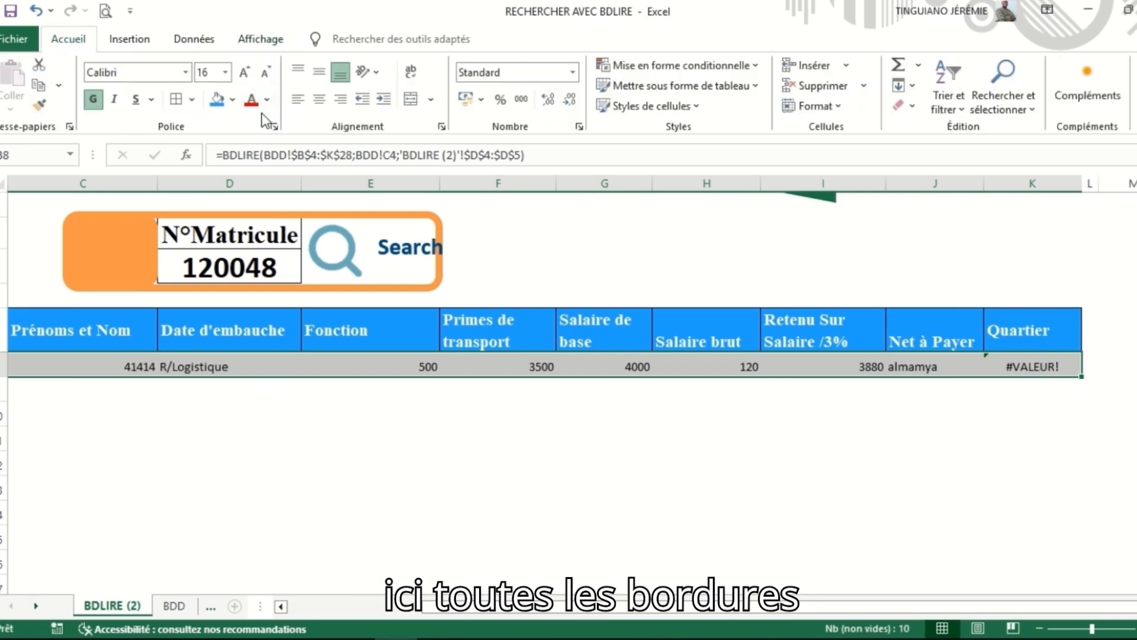
left_click(176, 100)
scroll(296, 231, "left", 3)
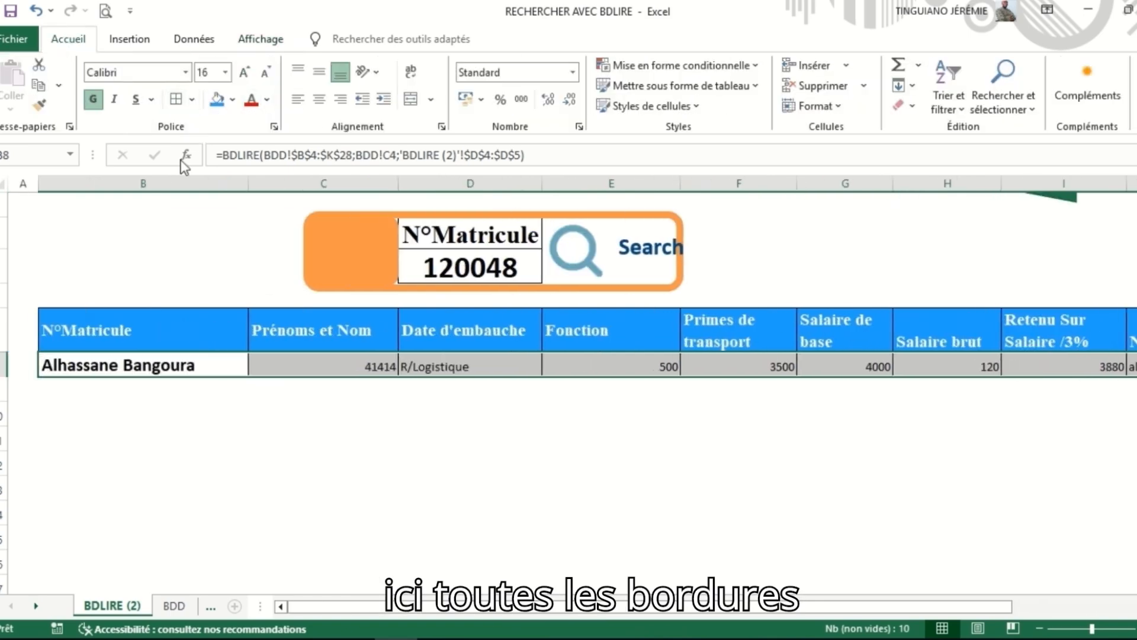
left_click(245, 73)
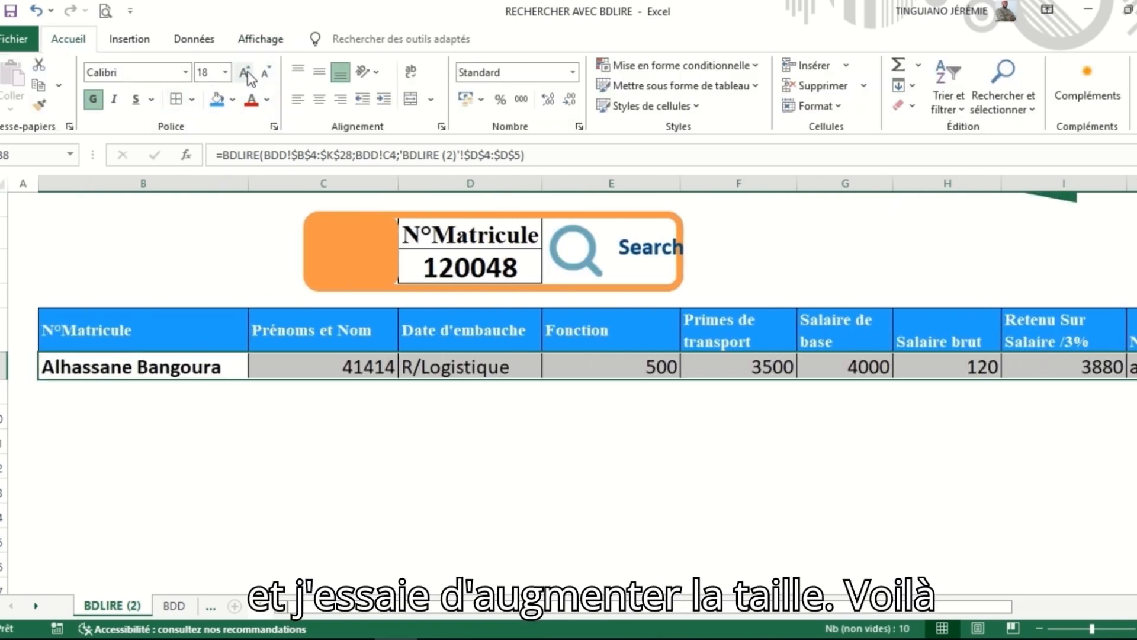
Choose the last employee number in the N°Matricule list to test the search on another record.
left_click(509, 268)
left_click(549, 276)
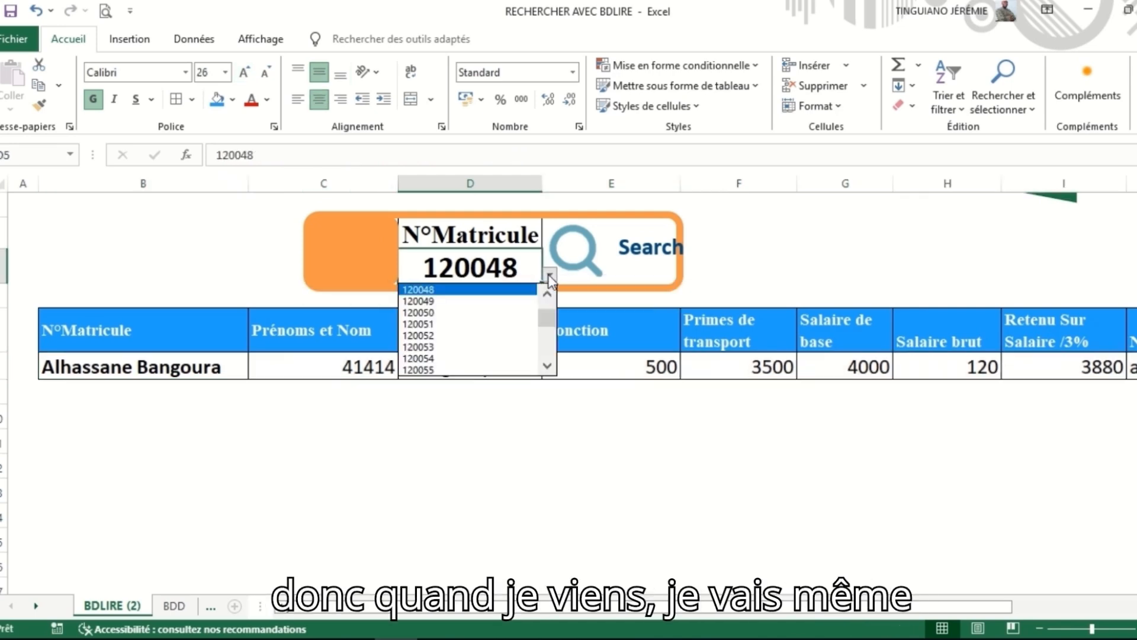
left_click_drag(549, 319, 546, 346)
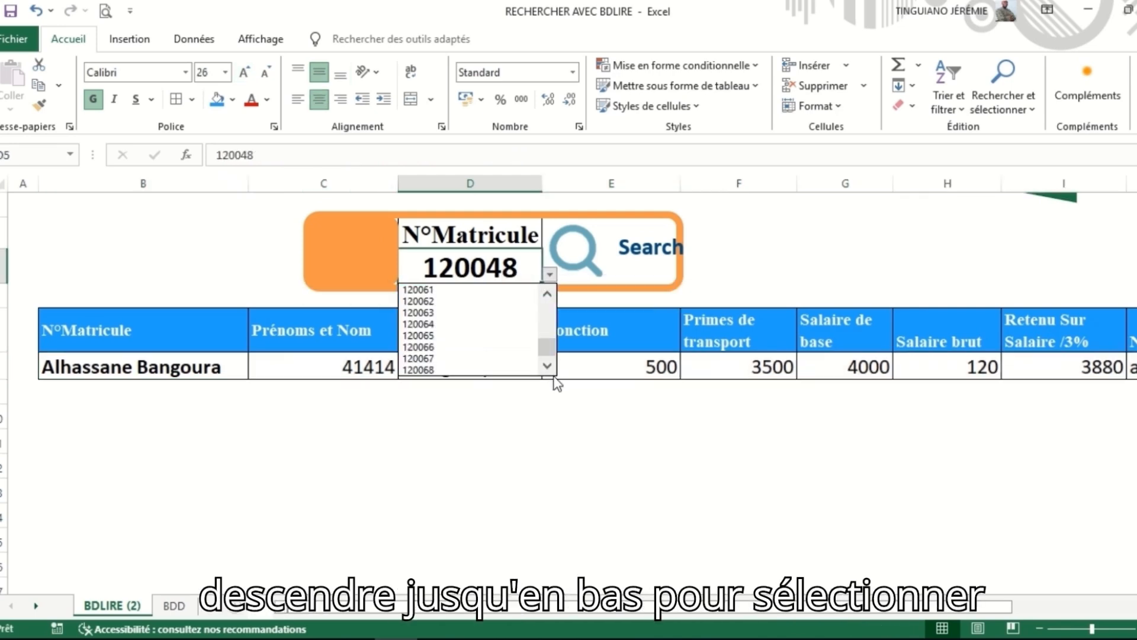
left_click(440, 370)
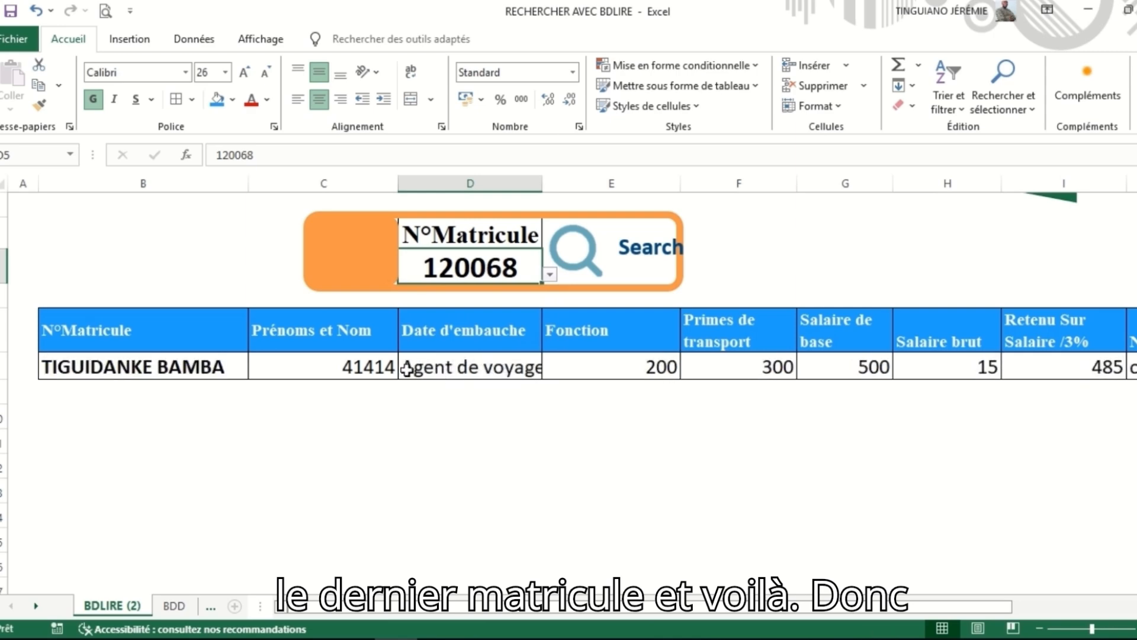
scroll(633, 505, "up", 2)
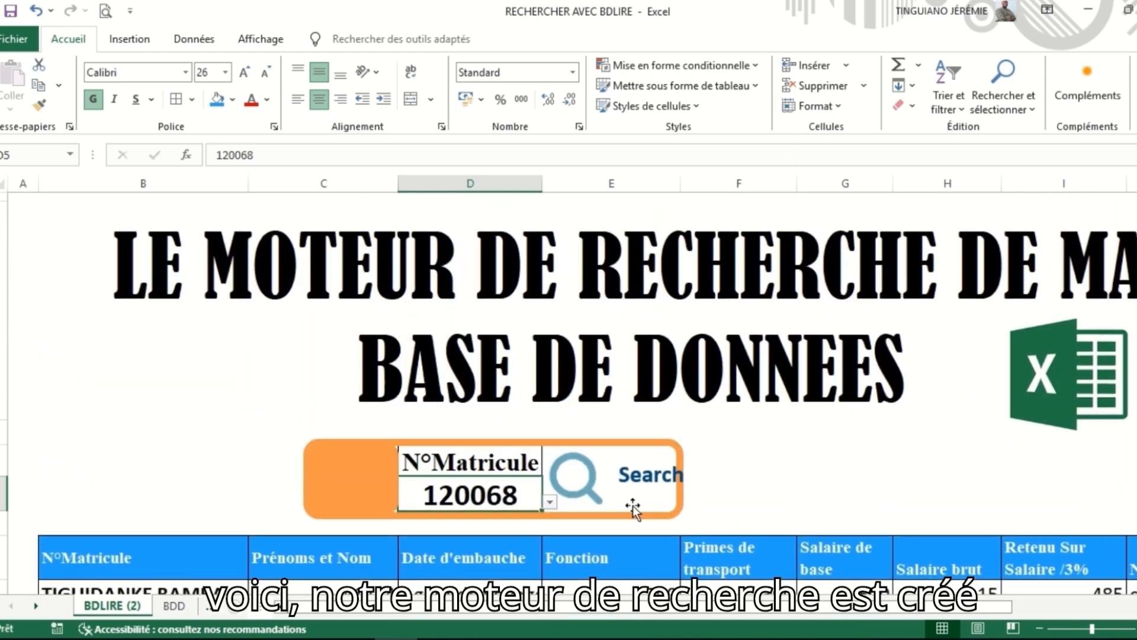